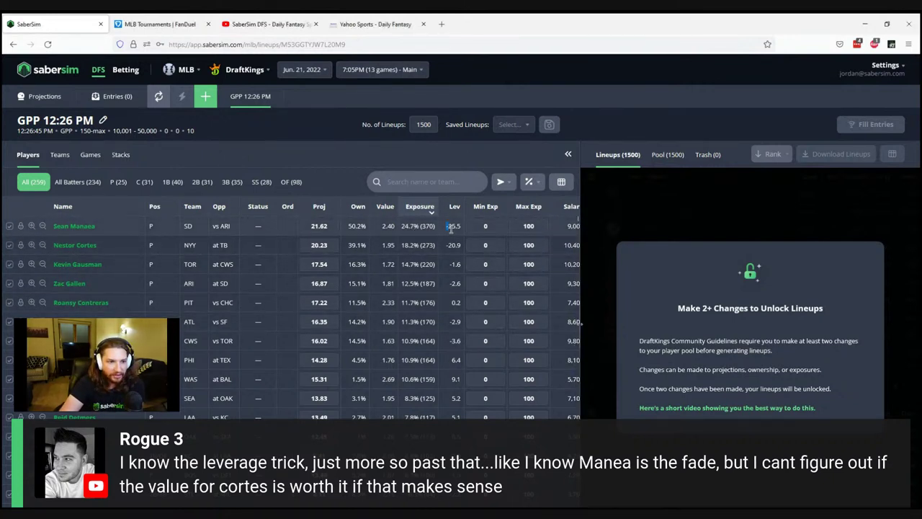
- Filter the player pool to pitchers and compare ownership, exposure and leverage for Sean Manaea, Nestor Cortes and Kevin Gausman
{"action": "left_click_drag", "start_coordinate": [446, 225], "coordinate": [456, 246]}
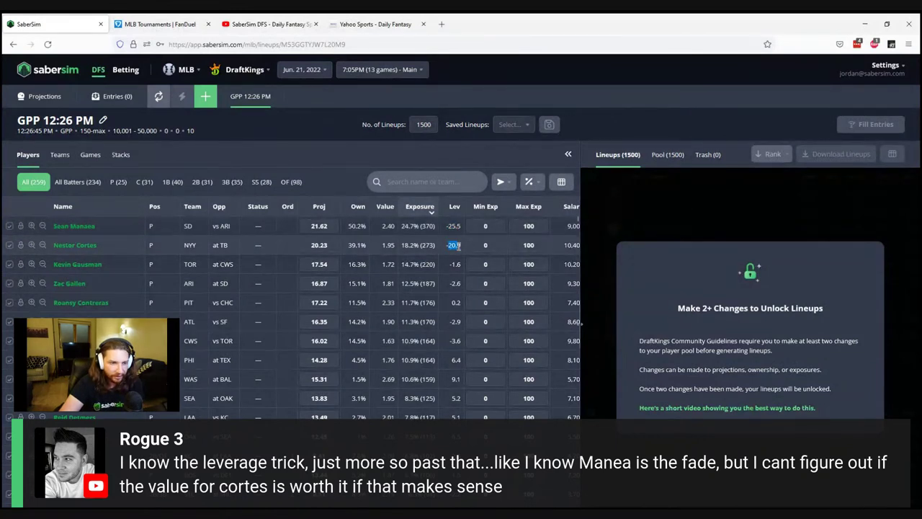
{"action": "left_click", "coordinate": [457, 246]}
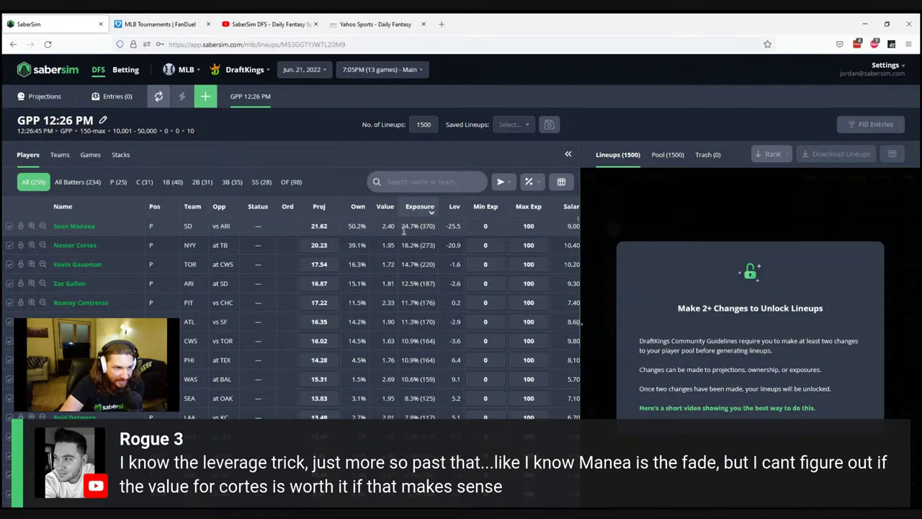
{"action": "left_click", "coordinate": [118, 182]}
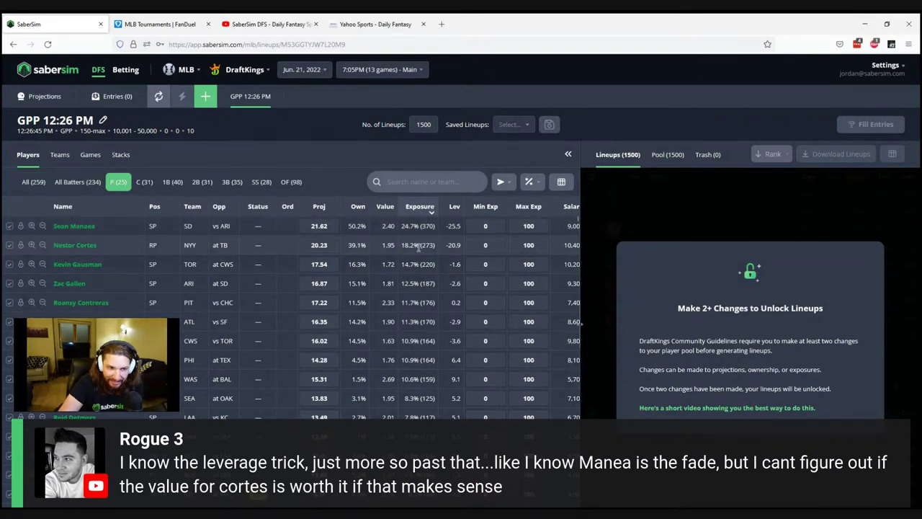
{"action": "left_click_drag", "start_coordinate": [349, 226], "coordinate": [369, 227]}
{"action": "left_click", "coordinate": [358, 226]}
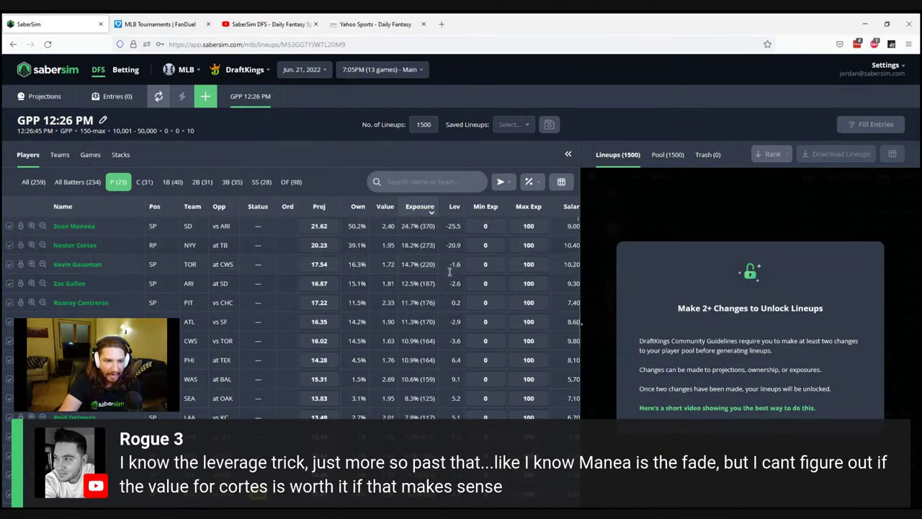
{"action": "double_click", "coordinate": [455, 225]}
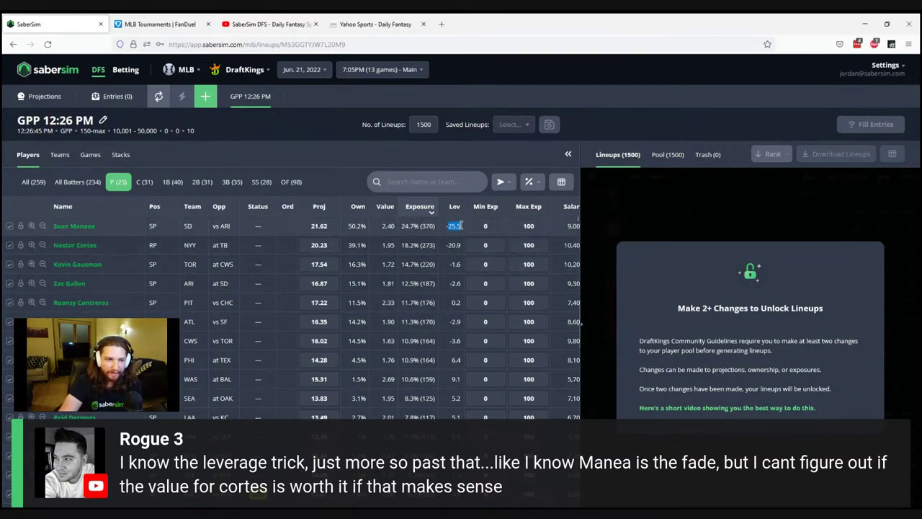
{"action": "left_click", "coordinate": [460, 227]}
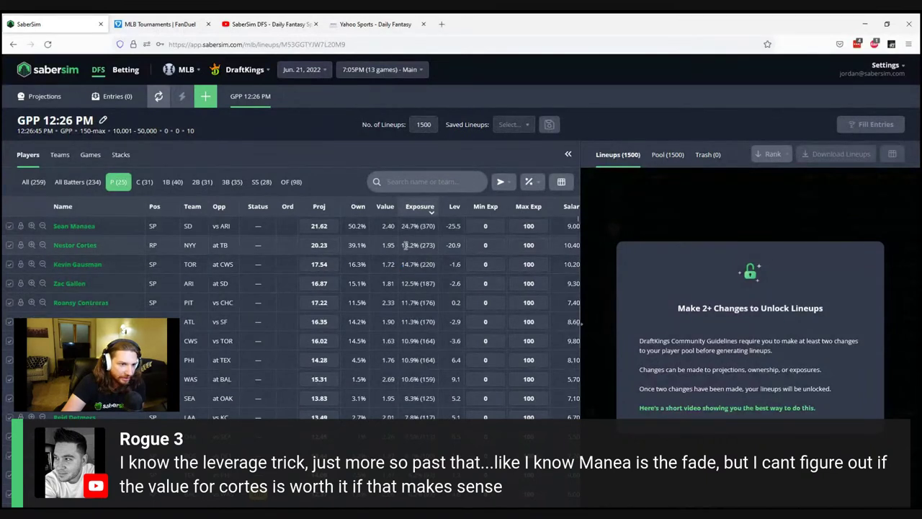
{"action": "left_click_drag", "start_coordinate": [404, 266], "coordinate": [423, 266]}
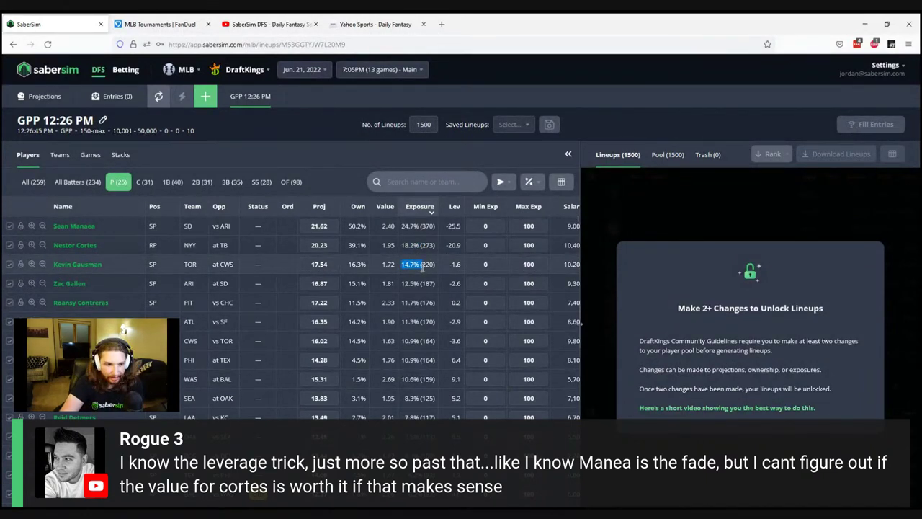
{"action": "left_click", "coordinate": [422, 266]}
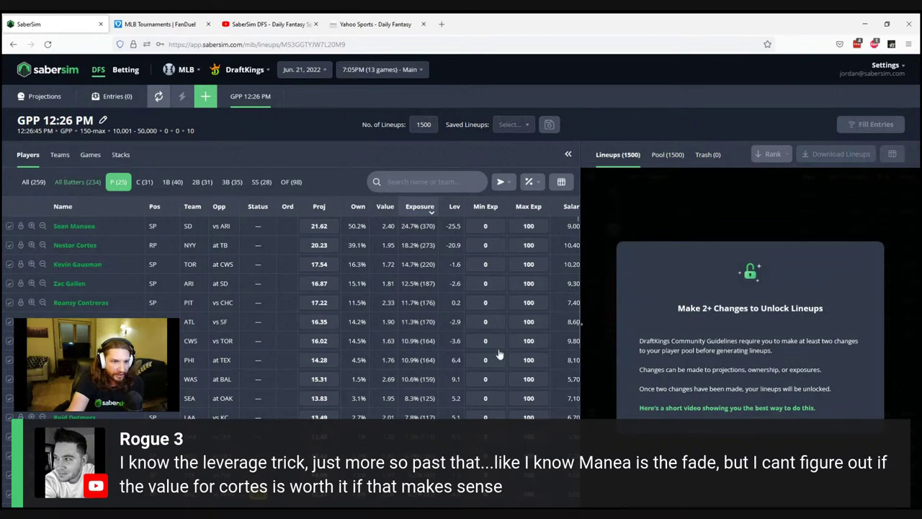
- Show all batters and sort them by leverage in both directions and by exposure, checking Mike Trout's ownership
{"action": "left_click", "coordinate": [456, 207]}
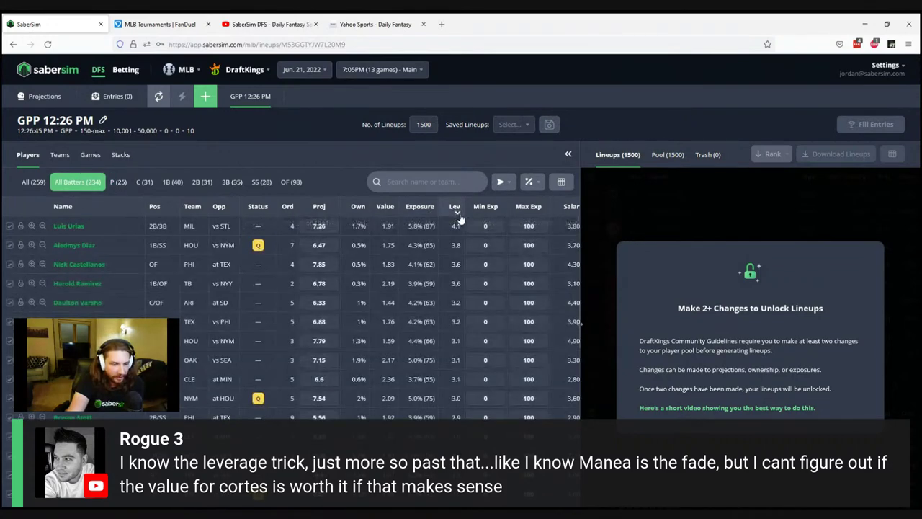
{"action": "left_click", "coordinate": [455, 207]}
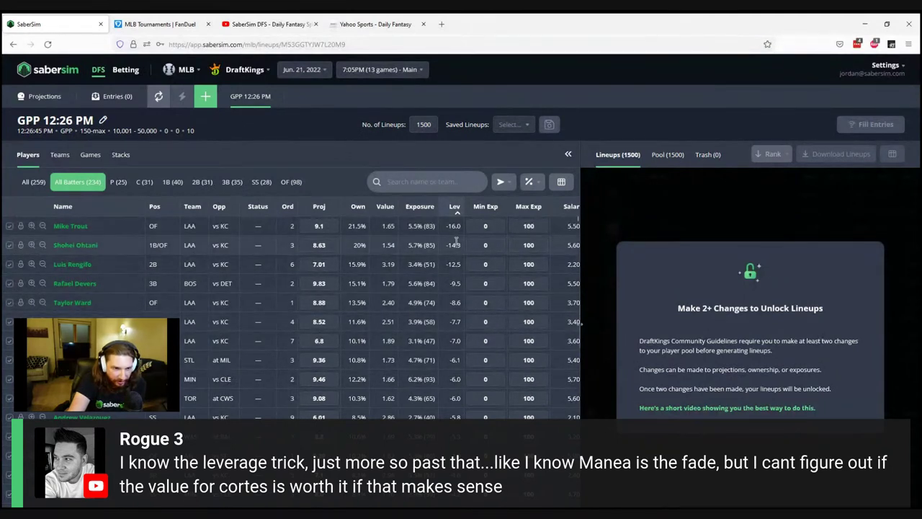
{"action": "left_click", "coordinate": [415, 207]}
{"action": "left_click", "coordinate": [452, 208]}
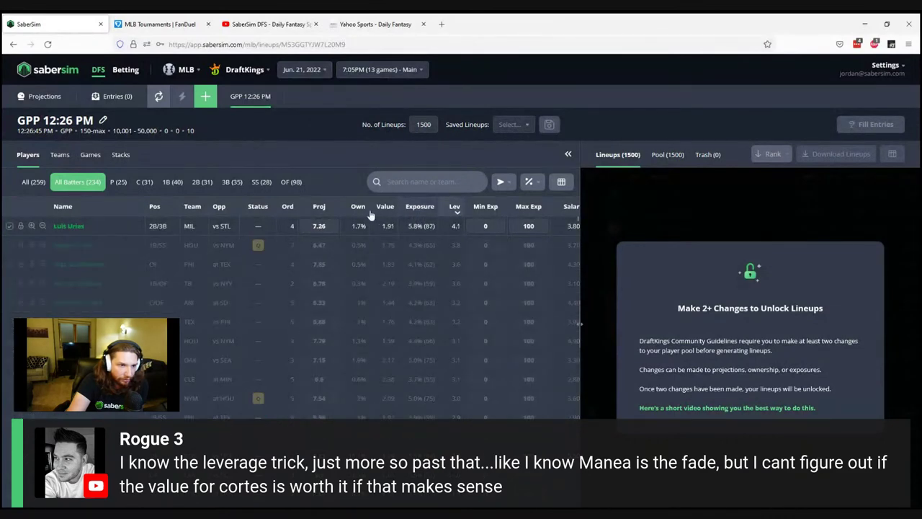
{"action": "left_click", "coordinate": [455, 207]}
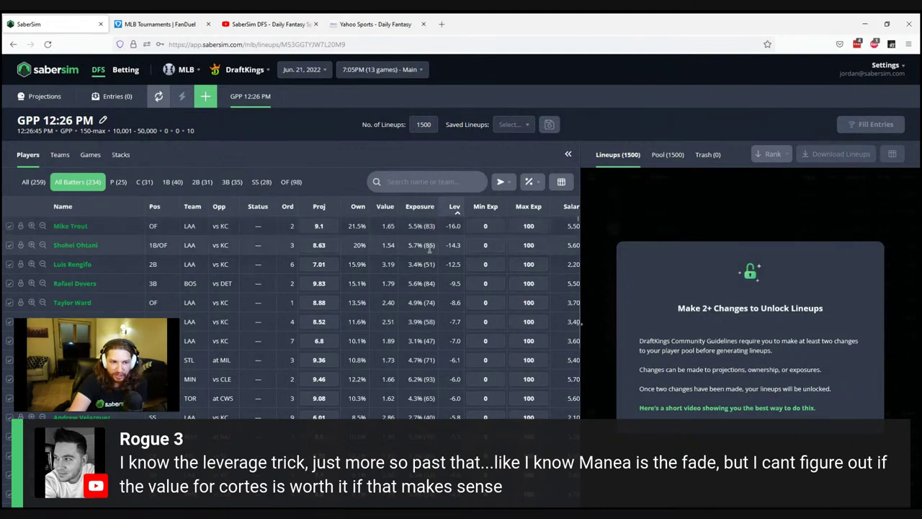
{"action": "left_click", "coordinate": [368, 226]}
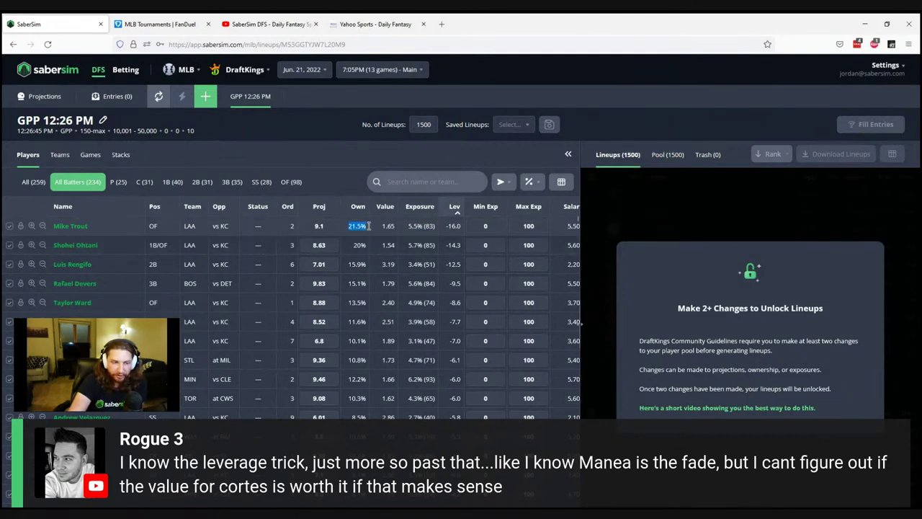
{"action": "left_click", "coordinate": [421, 208]}
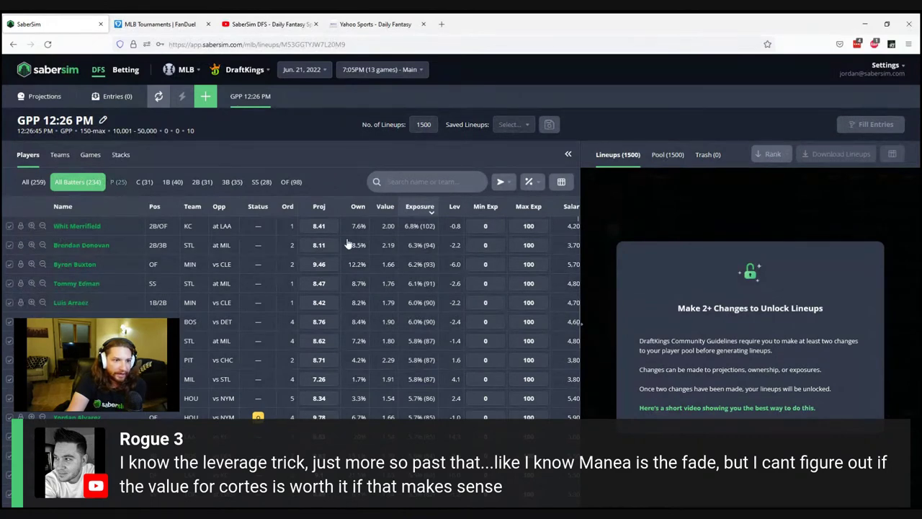
- Return to the pitchers and review Sean Manaea's exposure against his projected ownership
{"action": "left_click", "coordinate": [119, 182]}
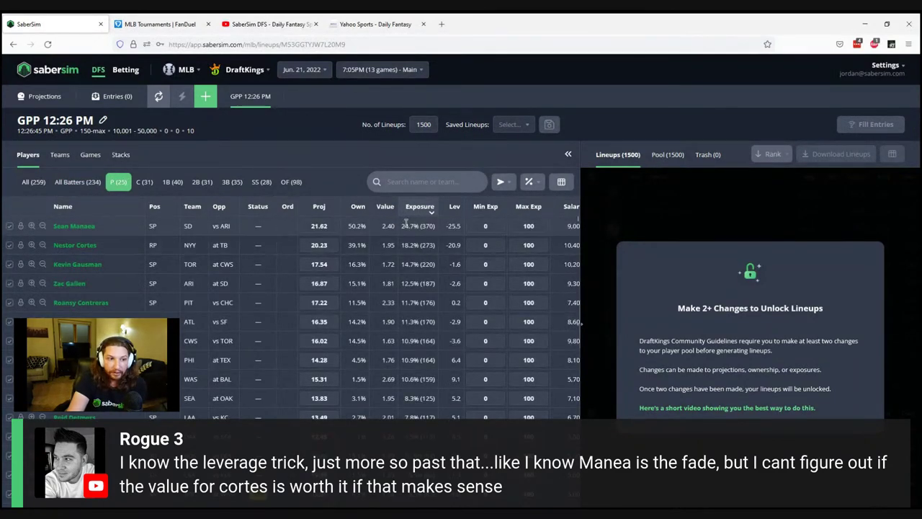
{"action": "left_click_drag", "start_coordinate": [401, 225], "coordinate": [417, 225]}
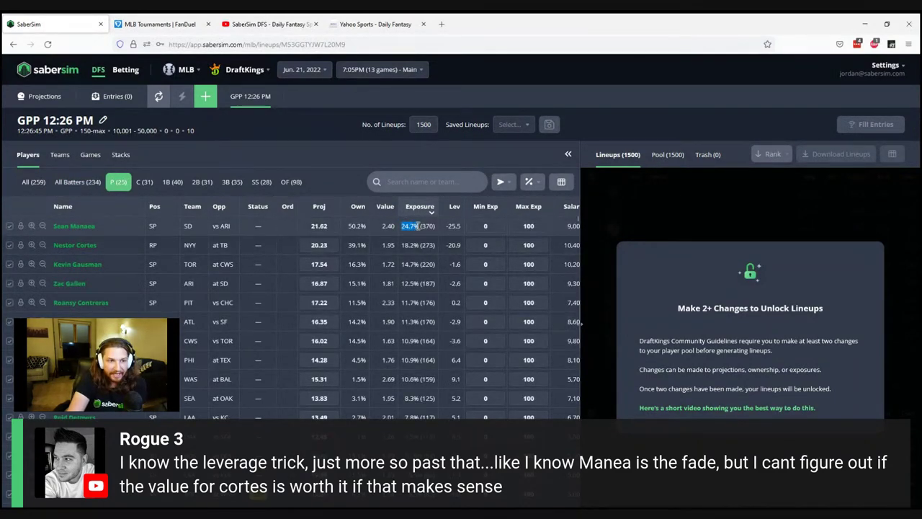
{"action": "left_click", "coordinate": [418, 226]}
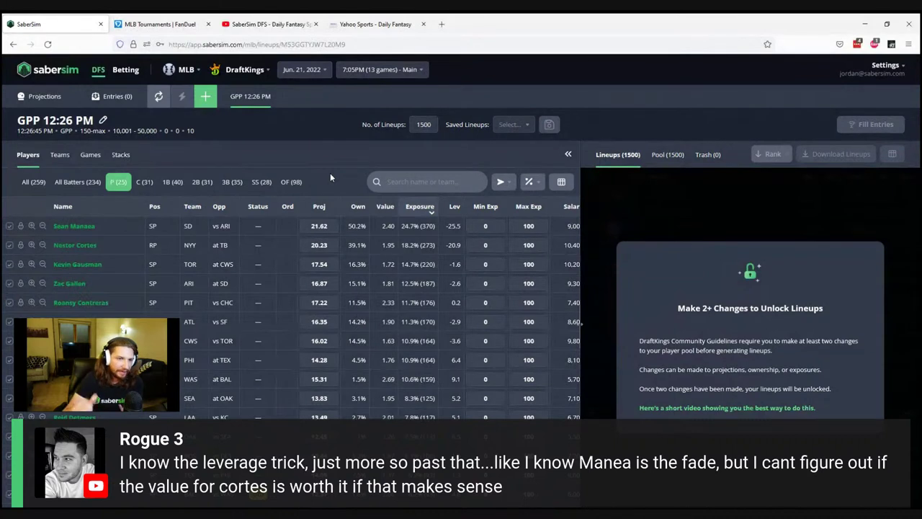
{"action": "left_click", "coordinate": [358, 226]}
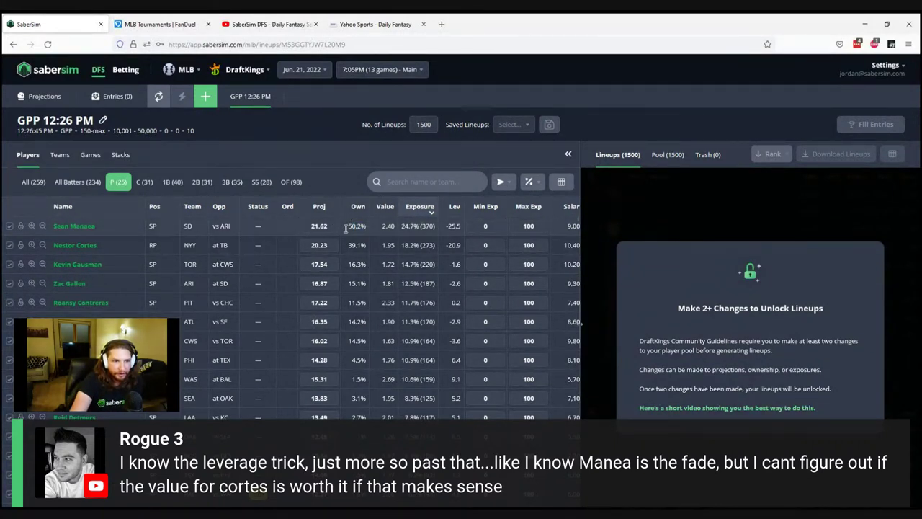
{"action": "key", "text": "Escape"}
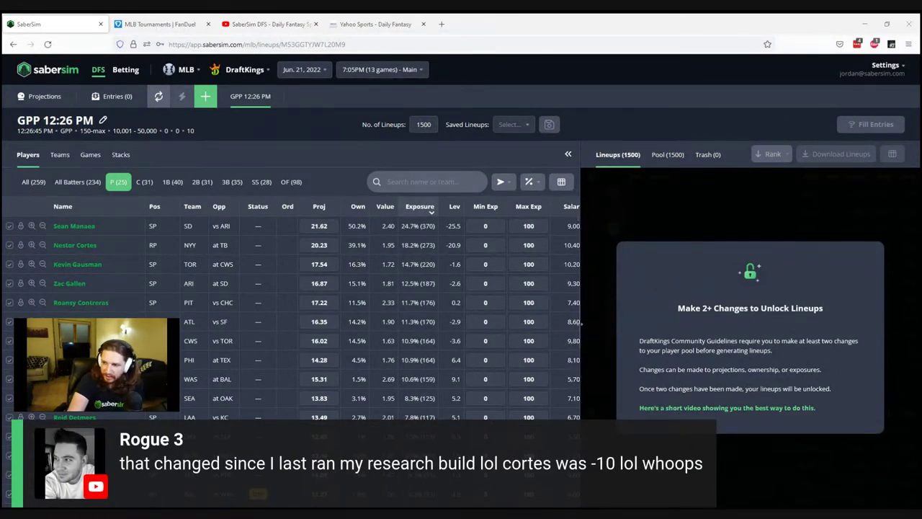
- Check Nestor Cortes's leverage and projected ownership in the pitcher list
{"action": "left_click", "coordinate": [454, 245]}
{"action": "left_click_drag", "start_coordinate": [460, 245], "coordinate": [463, 245]}
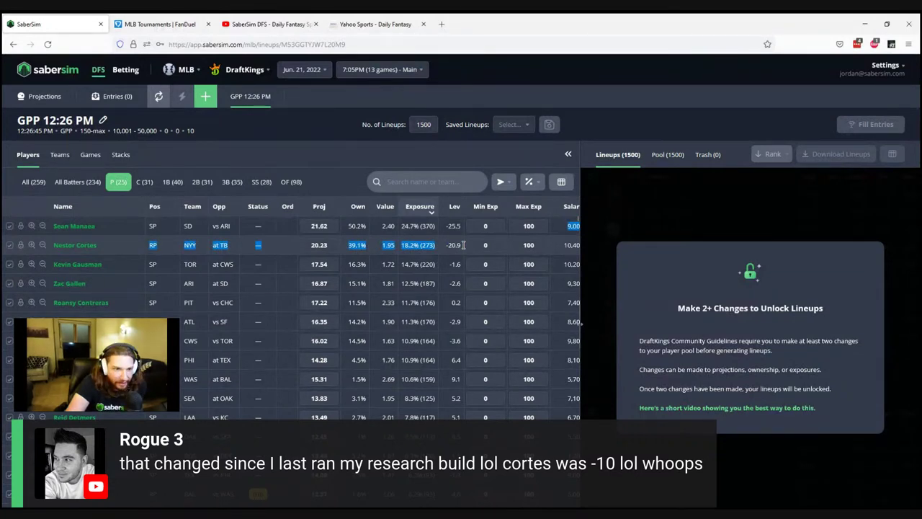
{"action": "left_click", "coordinate": [453, 246]}
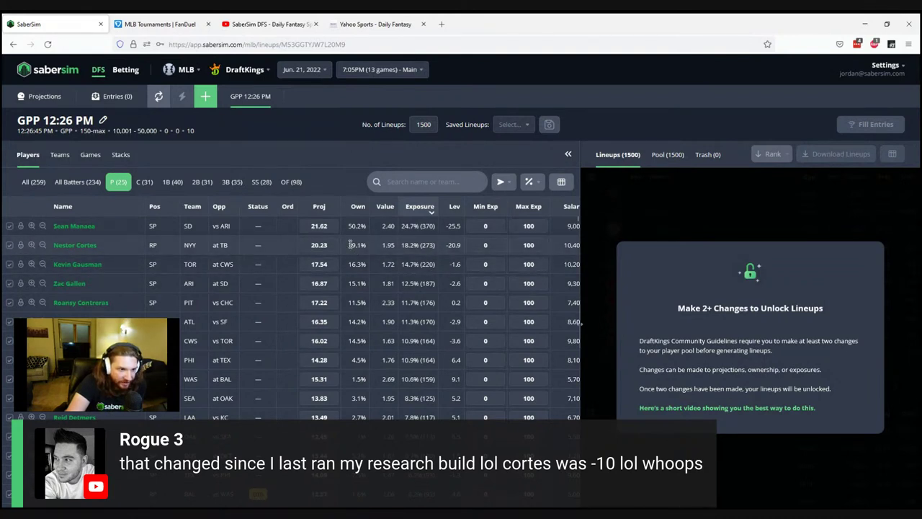
{"action": "left_click_drag", "start_coordinate": [349, 245], "coordinate": [385, 261]}
{"action": "left_click", "coordinate": [402, 257]}
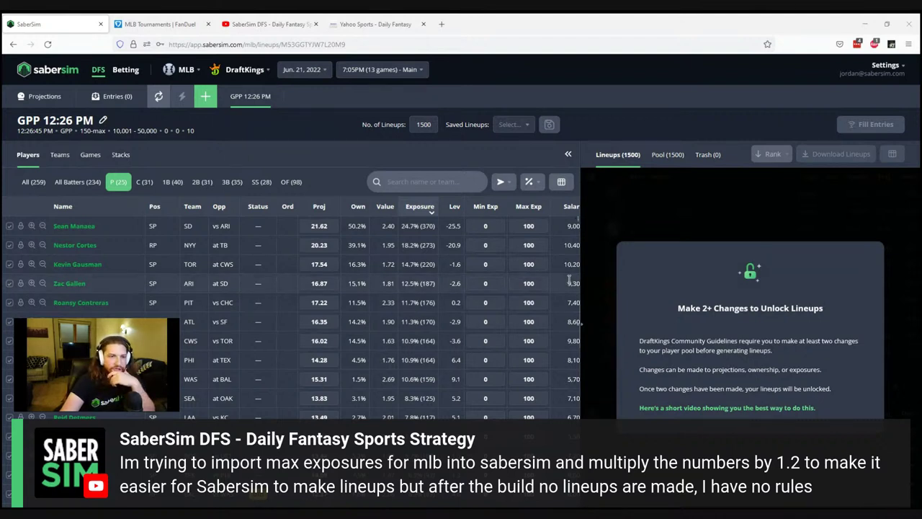
- Open the slate's projections and look through the account settings options
{"action": "left_click", "coordinate": [44, 96]}
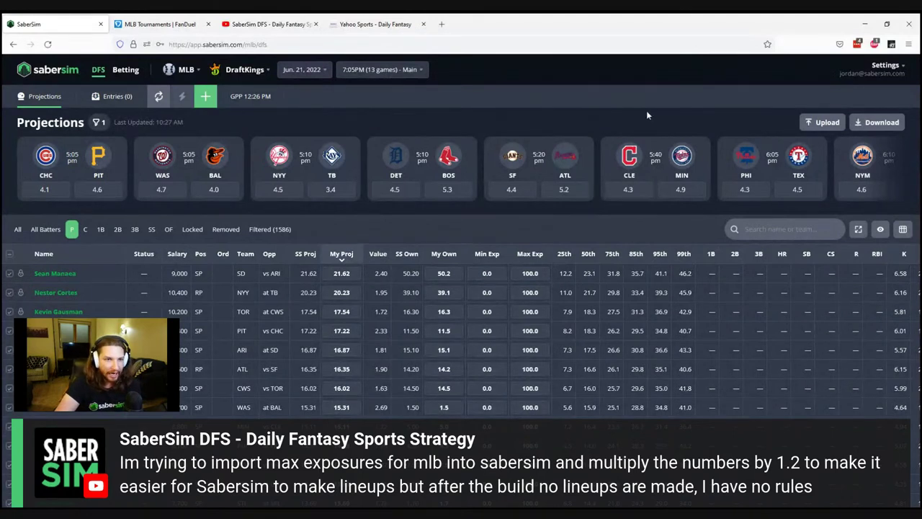
{"action": "left_click", "coordinate": [881, 72]}
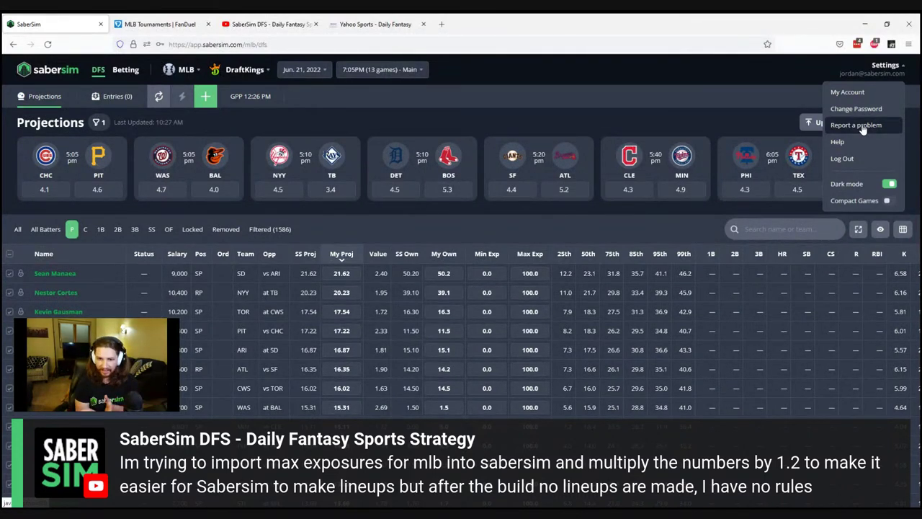
{"action": "left_click", "coordinate": [551, 101]}
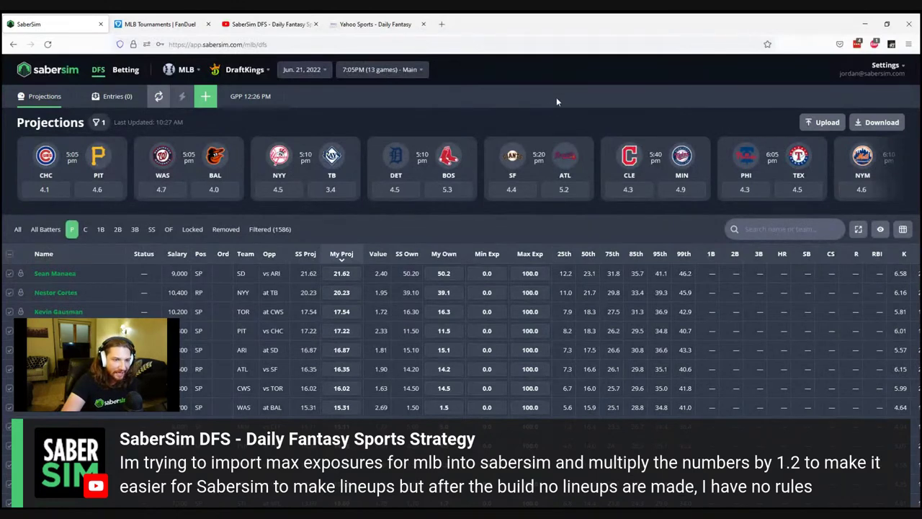
- Set the entry limit to 20-max in a new GPP build's settings and return to the projections
{"action": "left_click", "coordinate": [206, 98]}
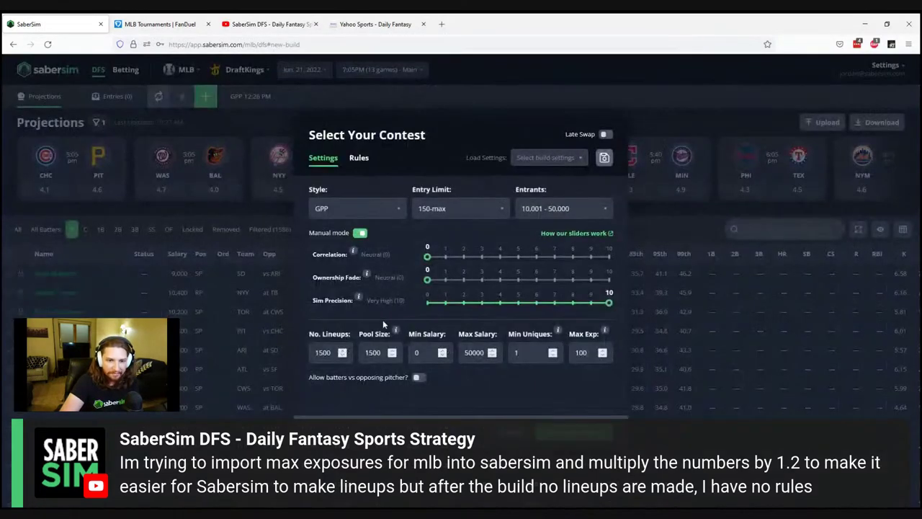
{"action": "left_click", "coordinate": [460, 208]}
{"action": "left_click", "coordinate": [434, 262]}
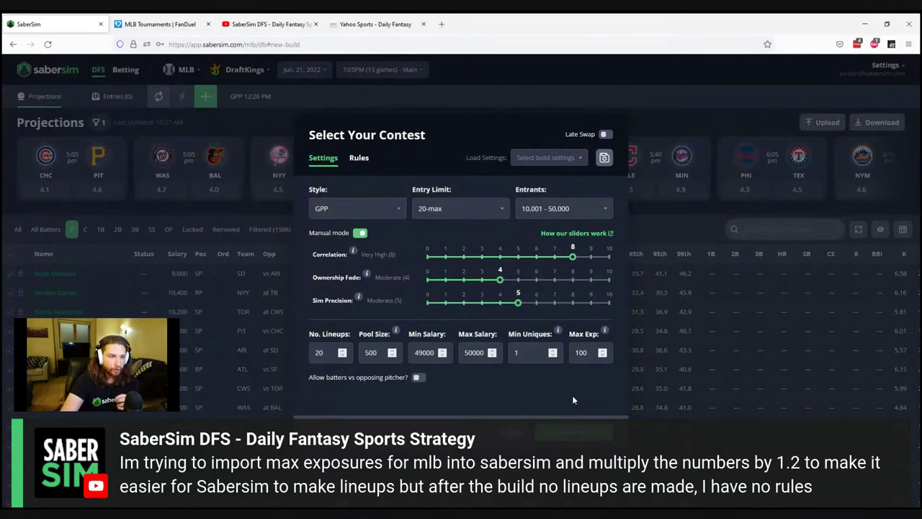
{"action": "left_click", "coordinate": [341, 93]}
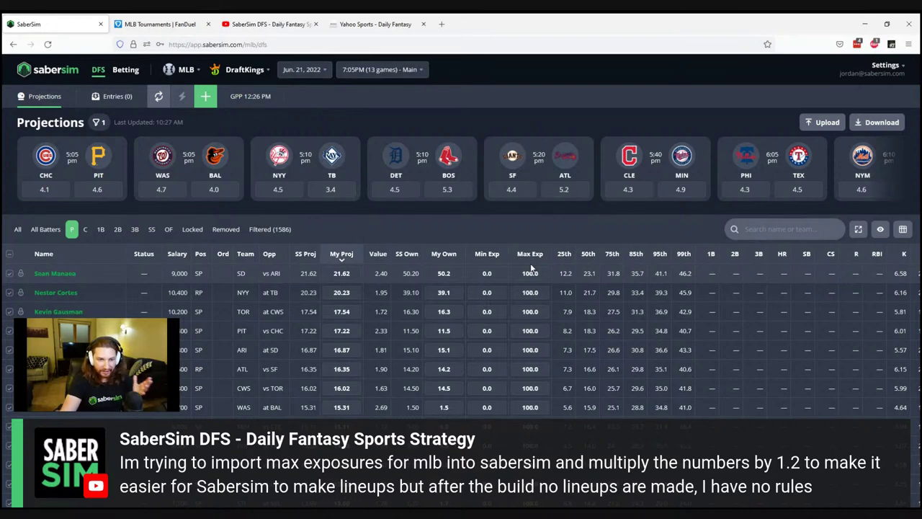
- Reopen the new build's settings and set the maximum exposure to 50
{"action": "left_click", "coordinate": [208, 101]}
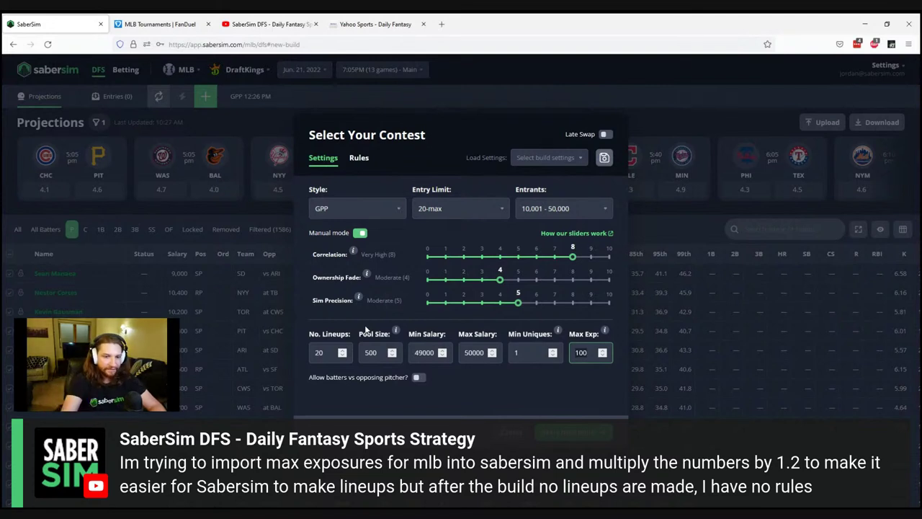
{"action": "key", "text": "BackSpace"}
{"action": "key", "text": "BackSpace"}
{"action": "key", "text": "BackSpace"}
{"action": "type", "text": "50"}
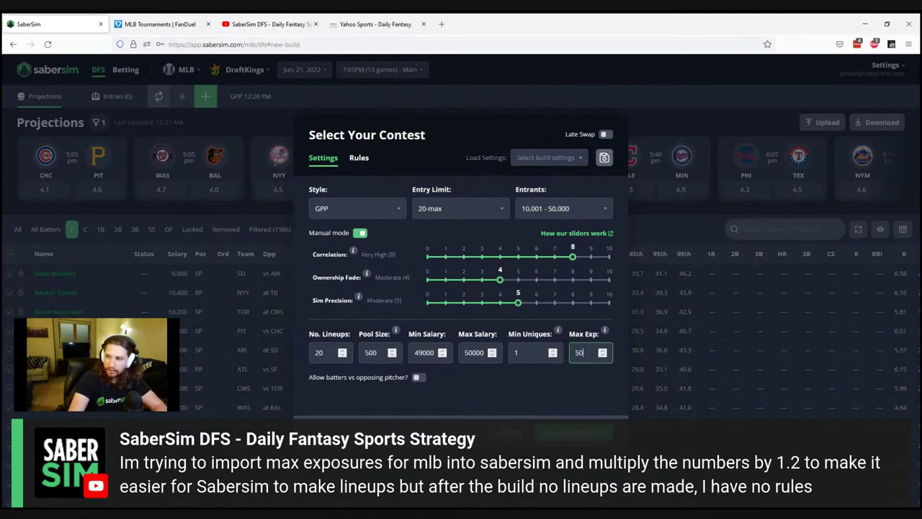
{"action": "left_click", "coordinate": [517, 379]}
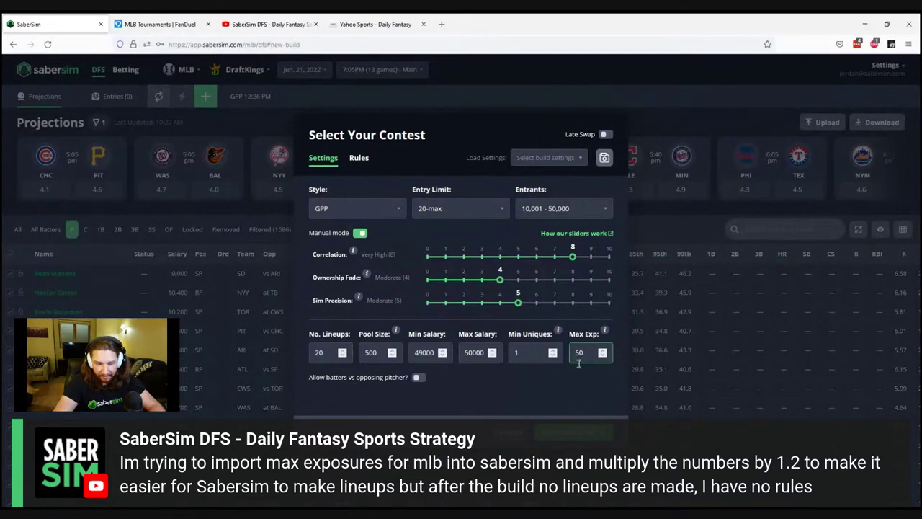
- Change the entry limit to 150-max and build the lineups
{"action": "left_click", "coordinate": [429, 216]}
{"action": "left_click", "coordinate": [434, 284]}
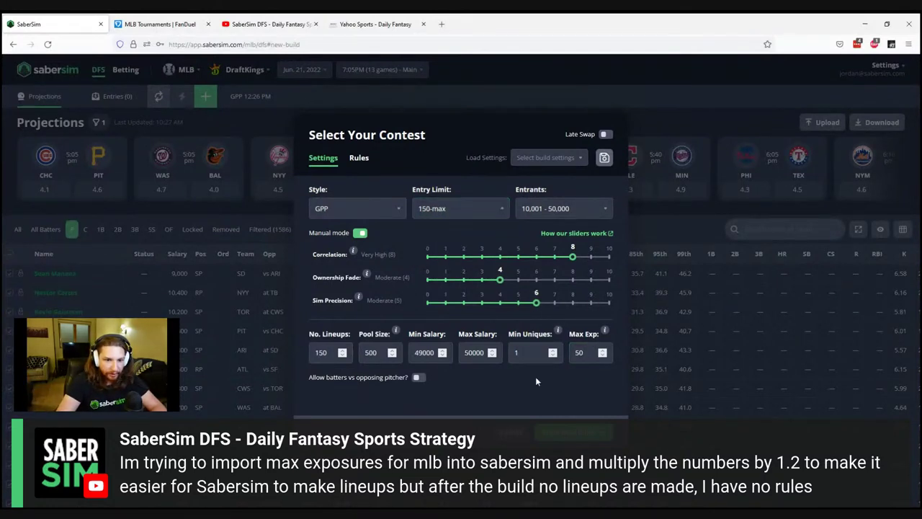
{"action": "left_click", "coordinate": [585, 430]}
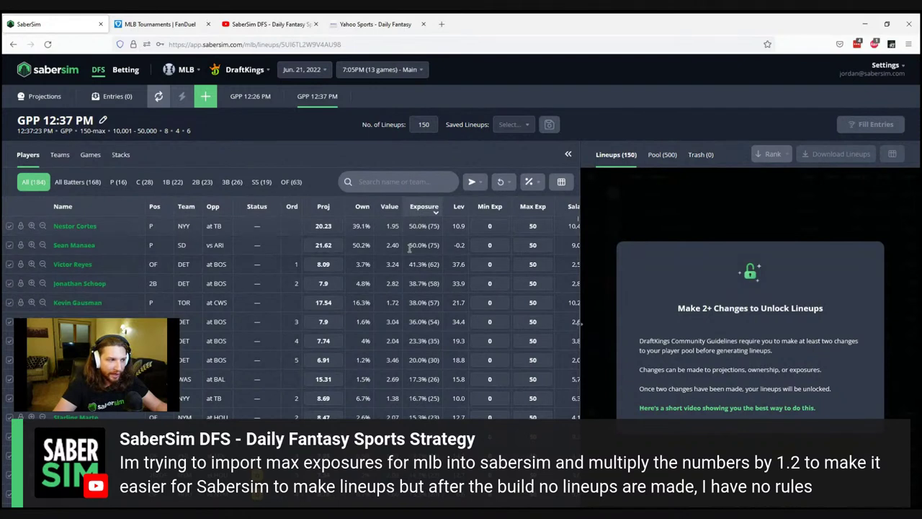
- Filter the new build's player pool to all batters and set Victor Reyes's max exposure to 30
{"action": "left_click", "coordinate": [100, 185]}
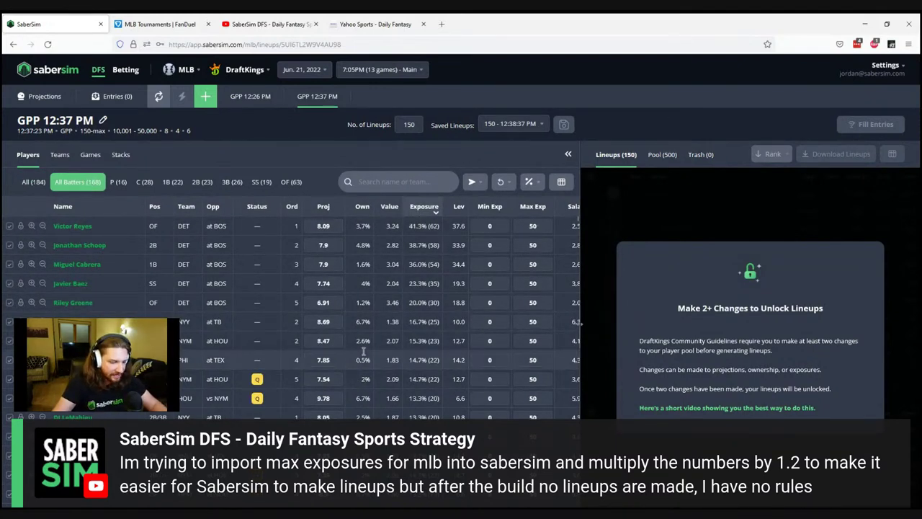
{"action": "double_click", "coordinate": [533, 226]}
{"action": "type", "text": "30"}
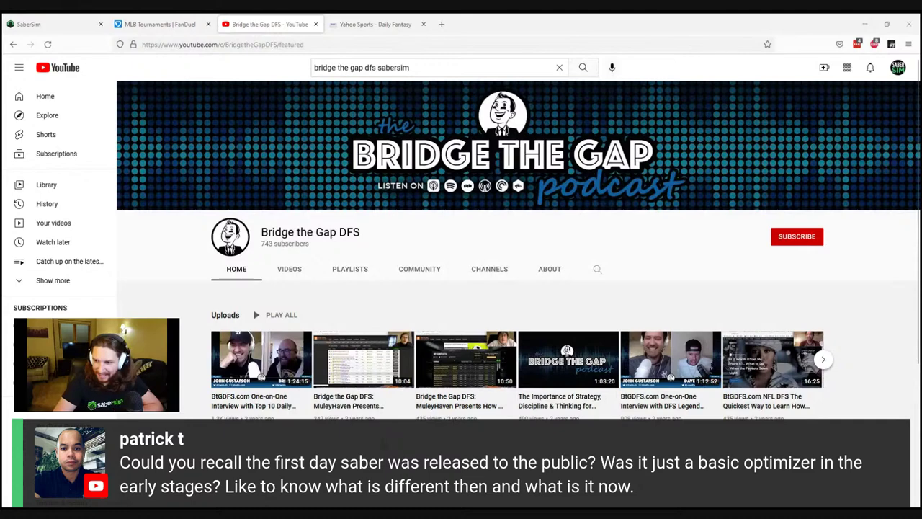
- Open the Bridge the Gap DFS channel's full video list and browse back to the older "SaberSim: All Killer" uploads
{"action": "scroll", "coordinate": [519, 245], "scroll_direction": "down", "scroll_amount": 1}
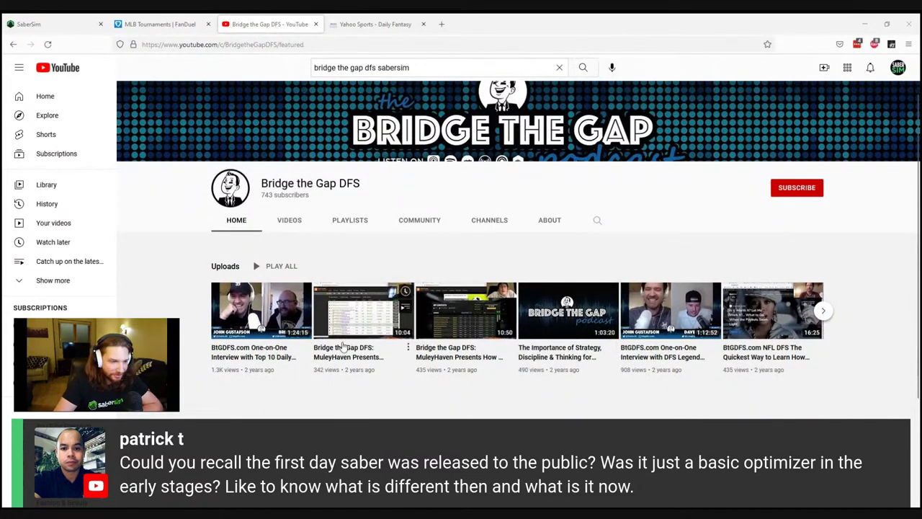
{"action": "left_click", "coordinate": [300, 223]}
{"action": "scroll", "coordinate": [776, 376], "scroll_direction": "down", "scroll_amount": 5}
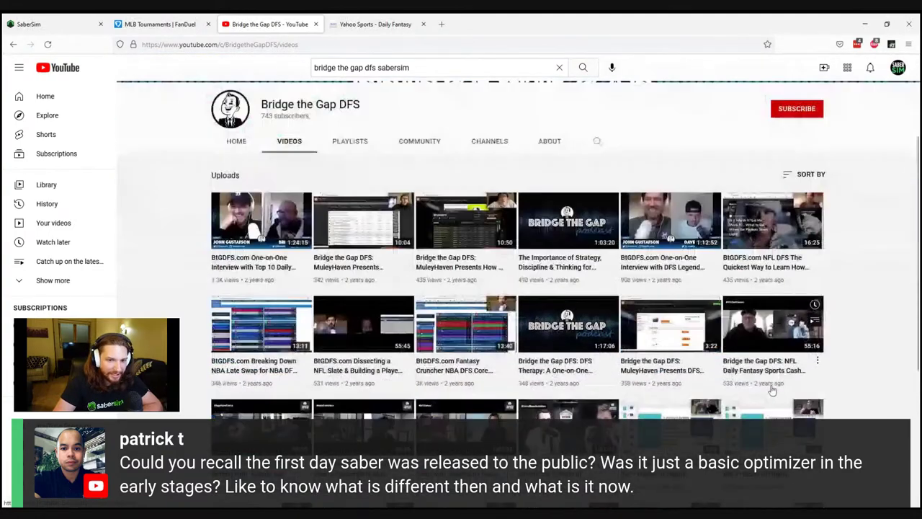
{"action": "scroll", "coordinate": [776, 377], "scroll_direction": "down", "scroll_amount": 15}
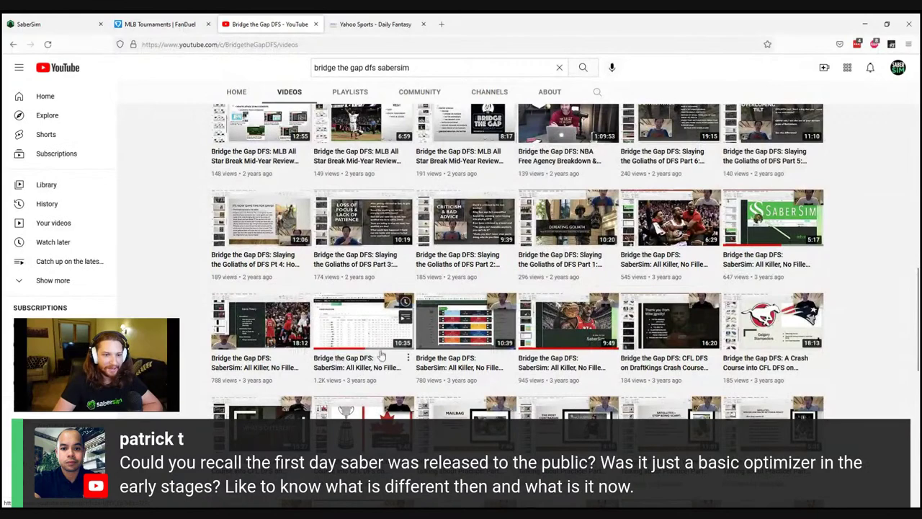
{"action": "scroll", "coordinate": [393, 342], "scroll_direction": "down", "scroll_amount": 1}
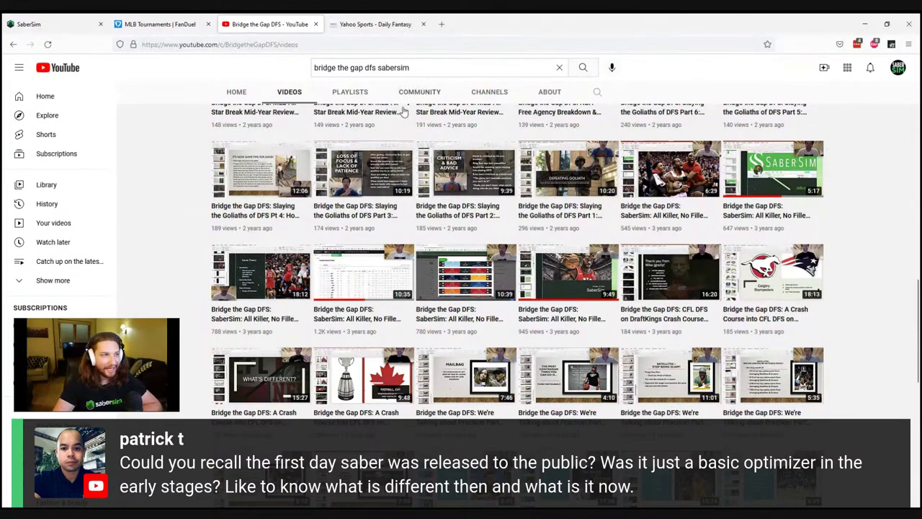
- Compare the GPP 12:37 PM build in SaberSim with the old videos listed on YouTube, ending back in SaberSim
{"action": "left_click", "coordinate": [6, 21]}
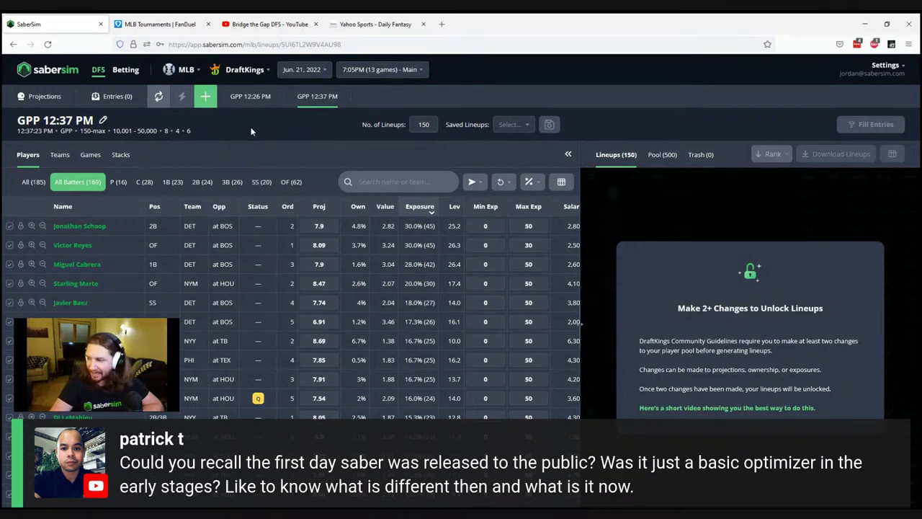
{"action": "left_click", "coordinate": [270, 24]}
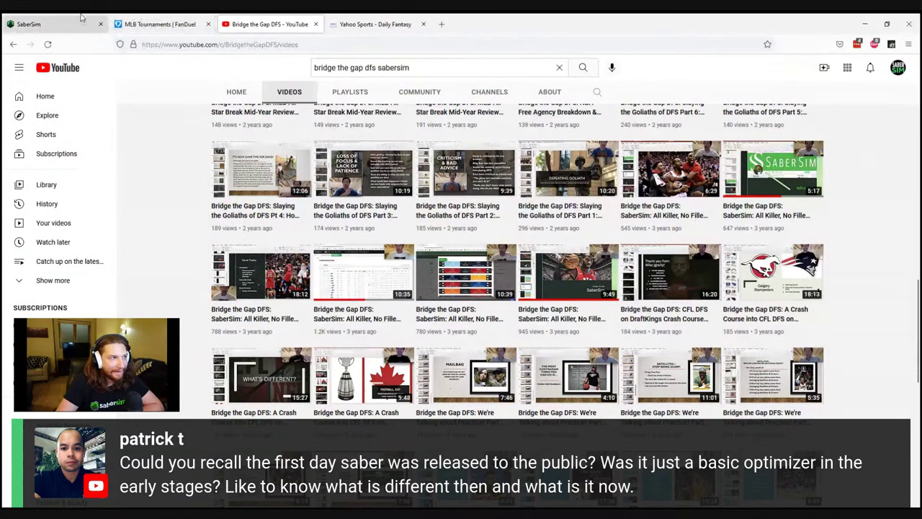
{"action": "left_click", "coordinate": [26, 17]}
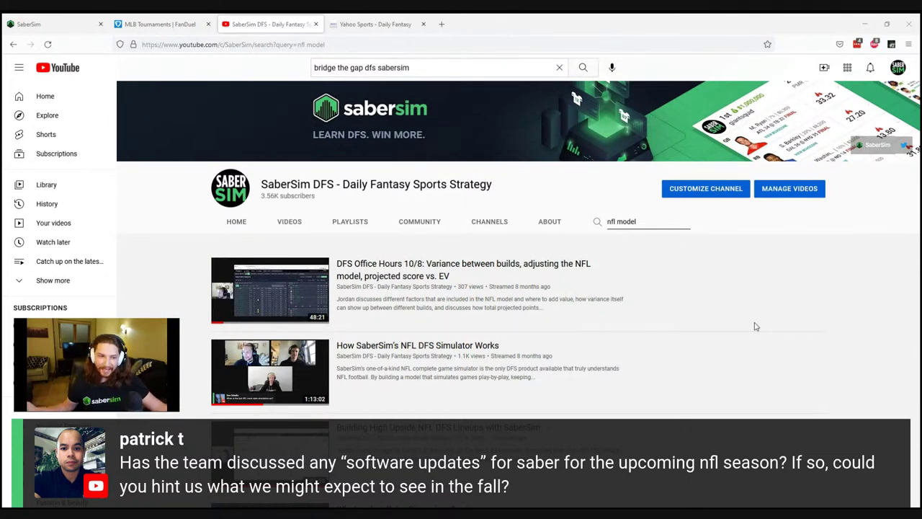
- Review the NFL model video results on the SaberSim YouTube channel, and switch to SaberSim's MLB DraftKings projections
{"action": "mouse_move", "coordinate": [355, 372]}
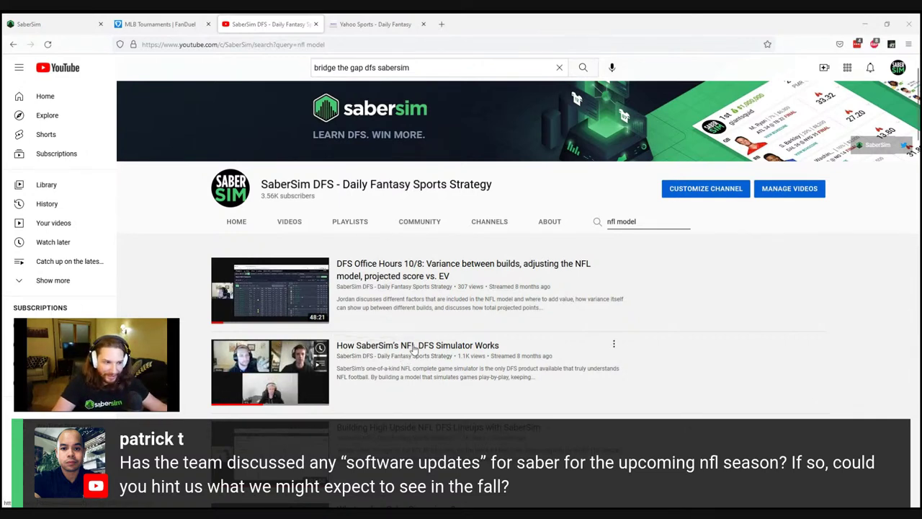
{"action": "mouse_move", "coordinate": [525, 350]}
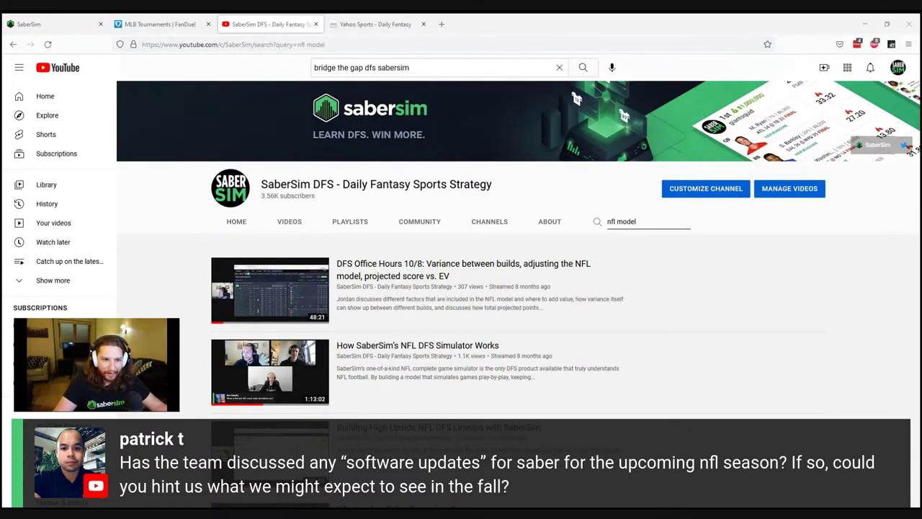
{"action": "left_click", "coordinate": [54, 24]}
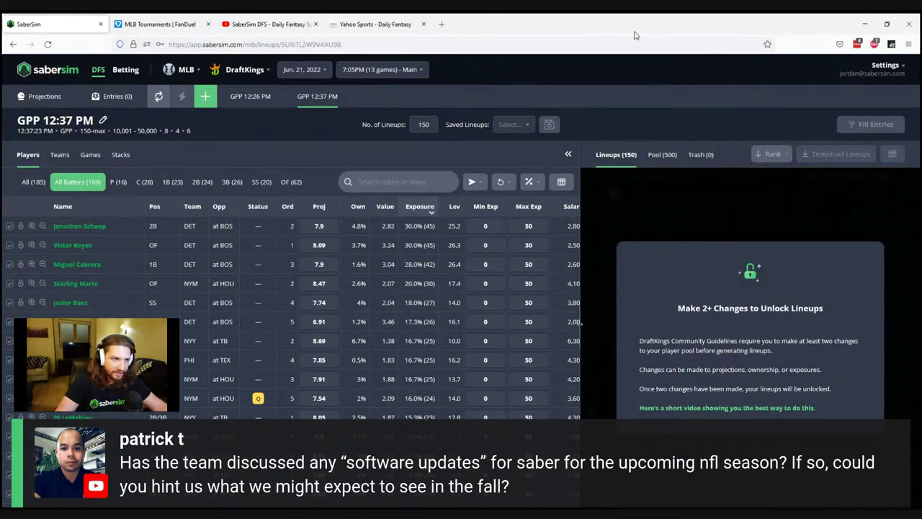
{"action": "left_click", "coordinate": [36, 96]}
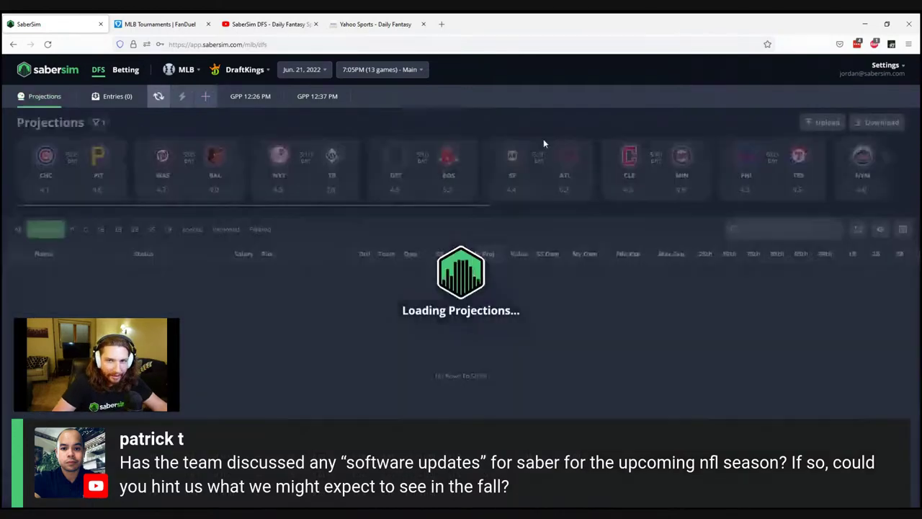